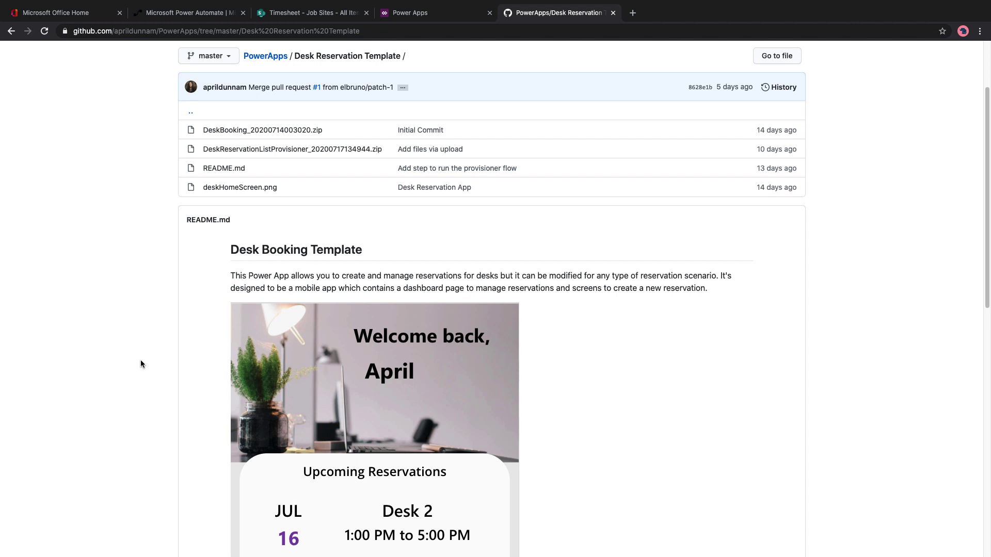
Step: Switch from the GitHub repository to the Power Automate My flows page
{"action": "left_click", "coordinate": [190, 13]}
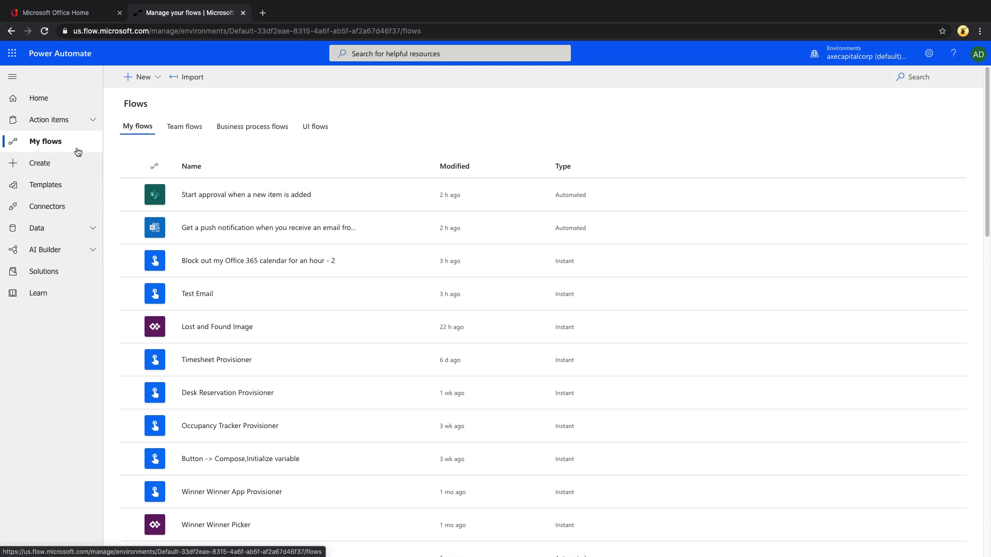
Step: Bring up the + New menu of flow creation options on My flows
{"action": "left_click", "coordinate": [160, 80]}
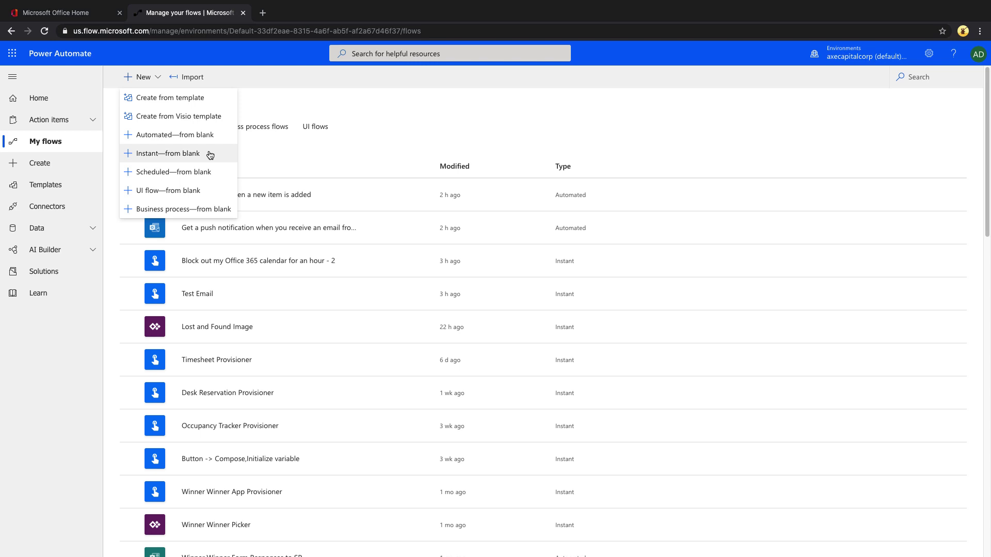
Step: Start a blank instant flow with a manual trigger, then cancel it
{"action": "left_click", "coordinate": [210, 155]}
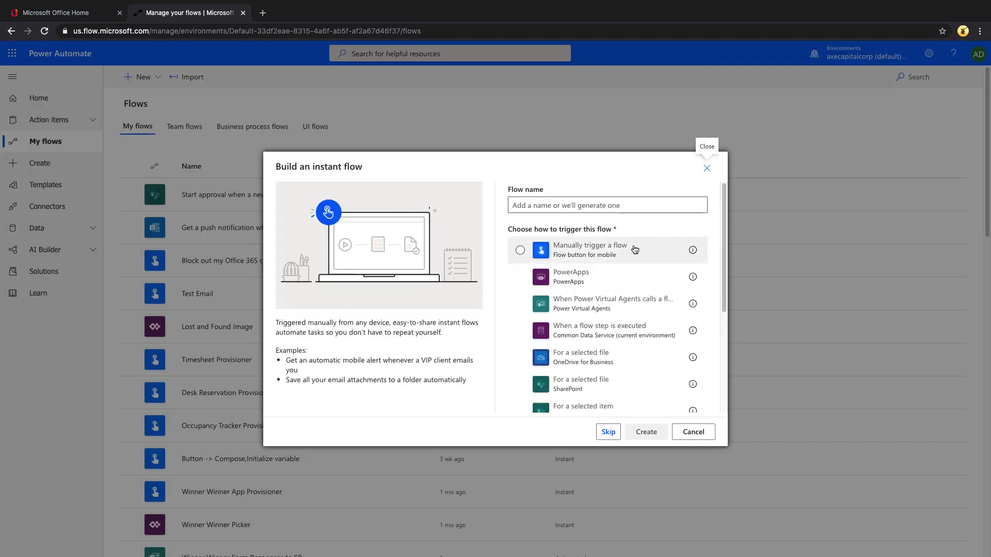
{"action": "left_click", "coordinate": [519, 251]}
{"action": "left_click", "coordinate": [553, 202]}
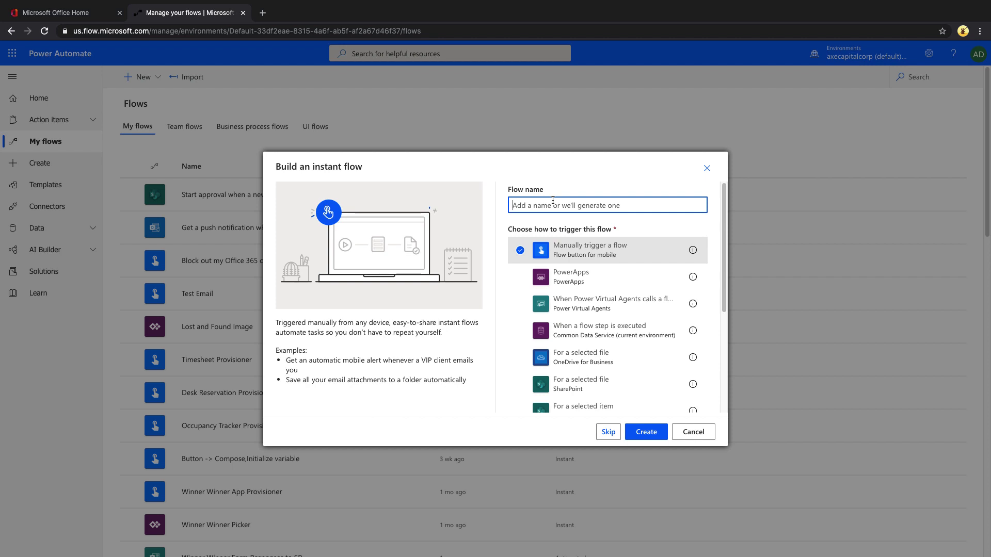
{"action": "left_click", "coordinate": [692, 433]}
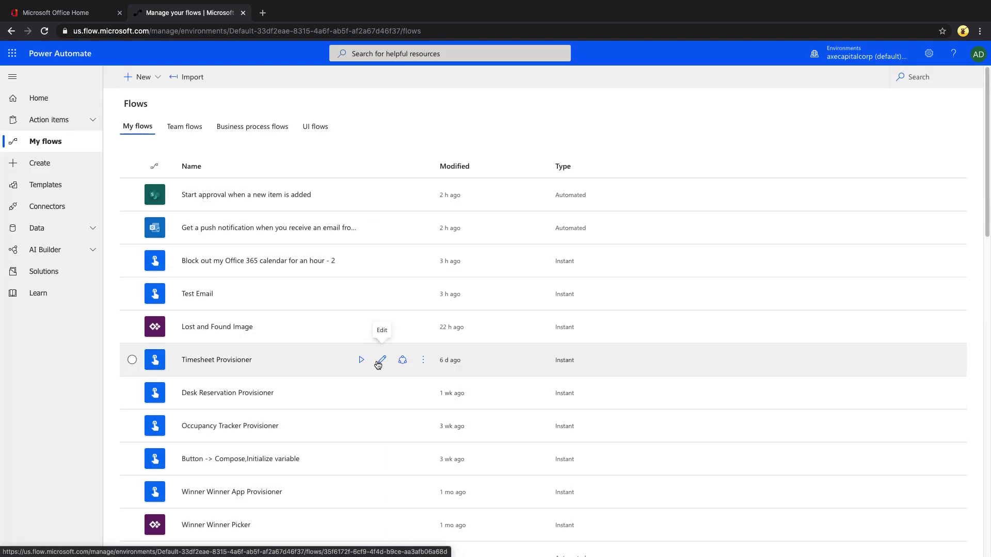
Step: Open Timesheet Provisioner, expand the manual trigger, and inspect then collapse the site URL variable step
{"action": "left_click", "coordinate": [379, 362]}
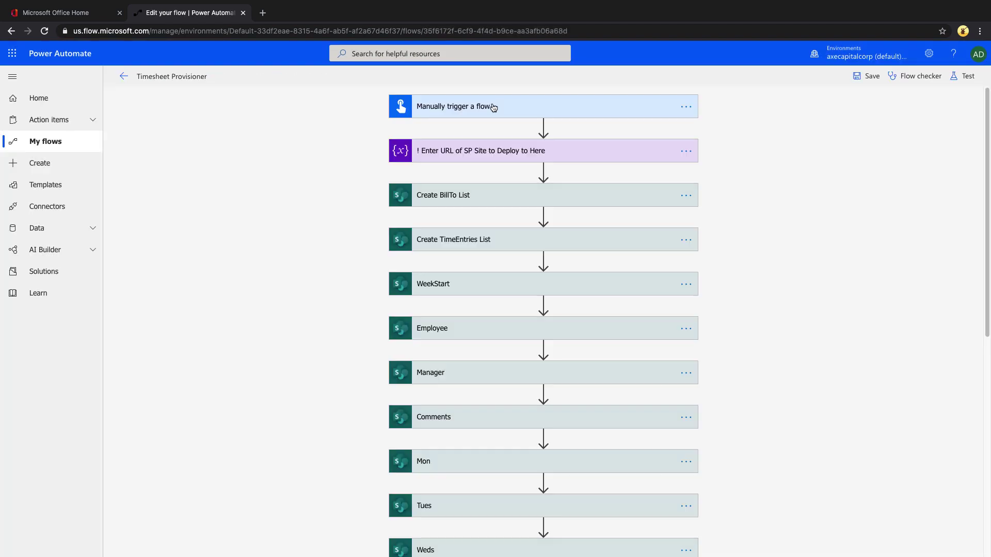
{"action": "left_click", "coordinate": [494, 107]}
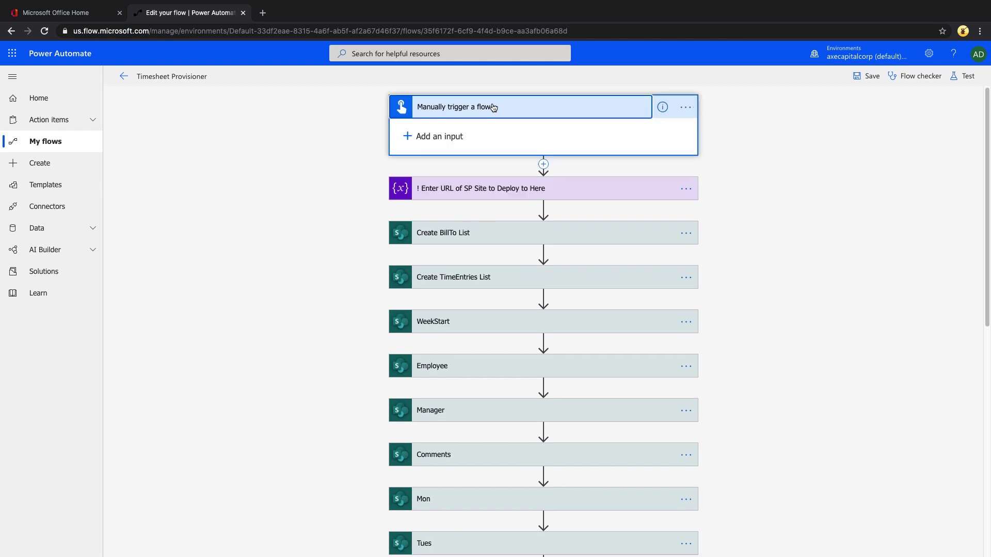
{"action": "left_click", "coordinate": [506, 190]}
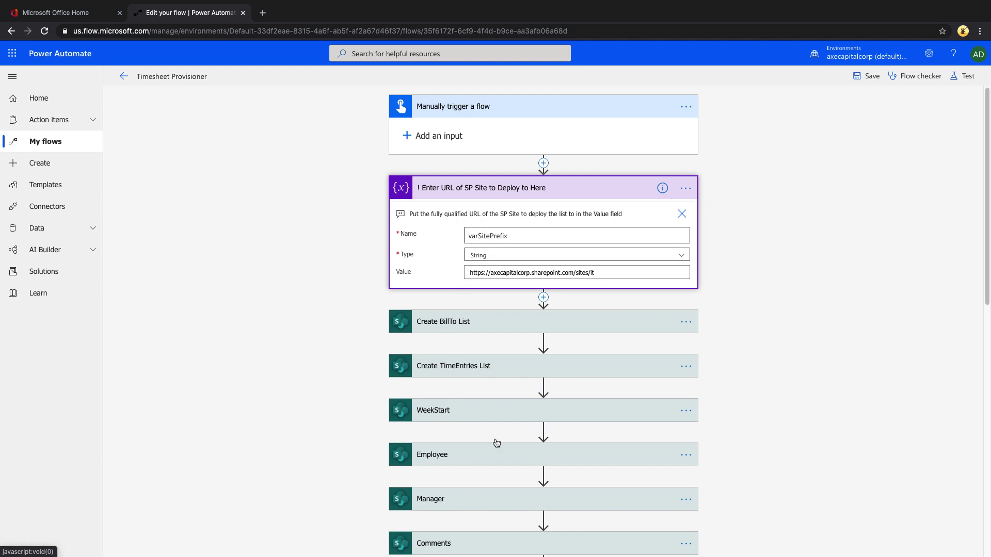
{"action": "left_click", "coordinate": [516, 188]}
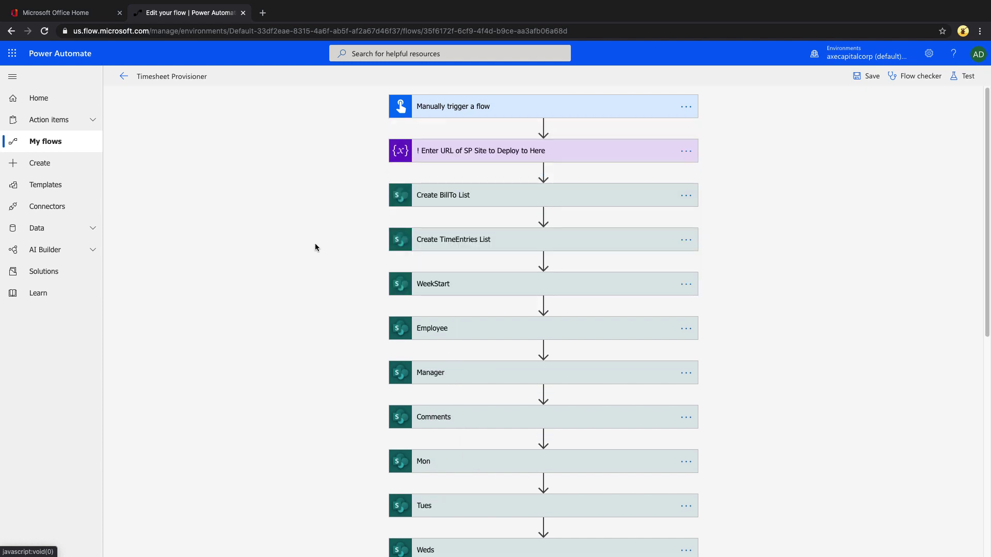
{"action": "scroll", "coordinate": [322, 252], "scroll_direction": "down", "scroll_amount": 6}
{"action": "scroll", "coordinate": [327, 255], "scroll_direction": "up", "scroll_amount": 5}
{"action": "scroll", "coordinate": [327, 256], "scroll_direction": "up", "scroll_amount": 1}
Step: Insert a new action after the URL variable and search for 'sharepoint http'
{"action": "left_click", "coordinate": [543, 170]}
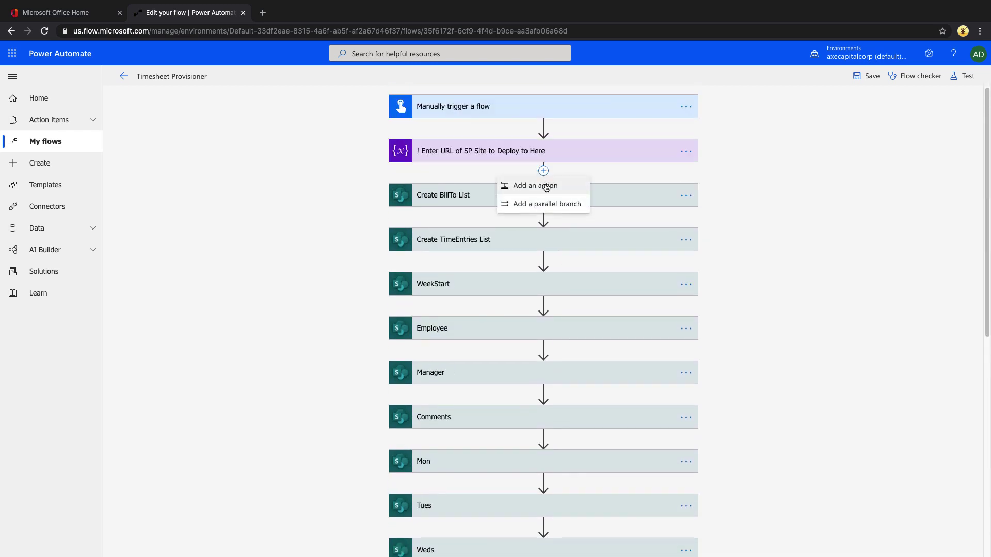
{"action": "left_click", "coordinate": [546, 187]}
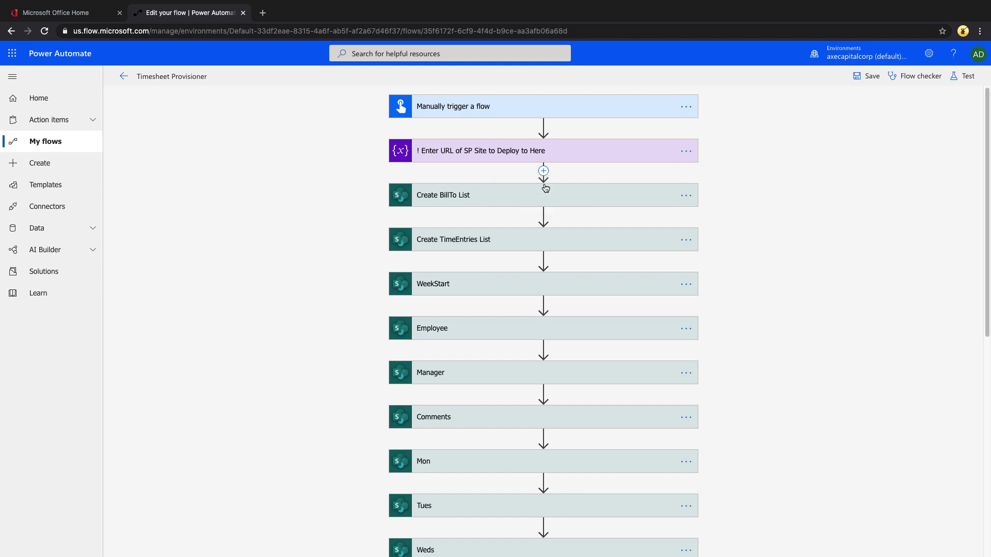
{"action": "type", "text": "sharepoint http"}
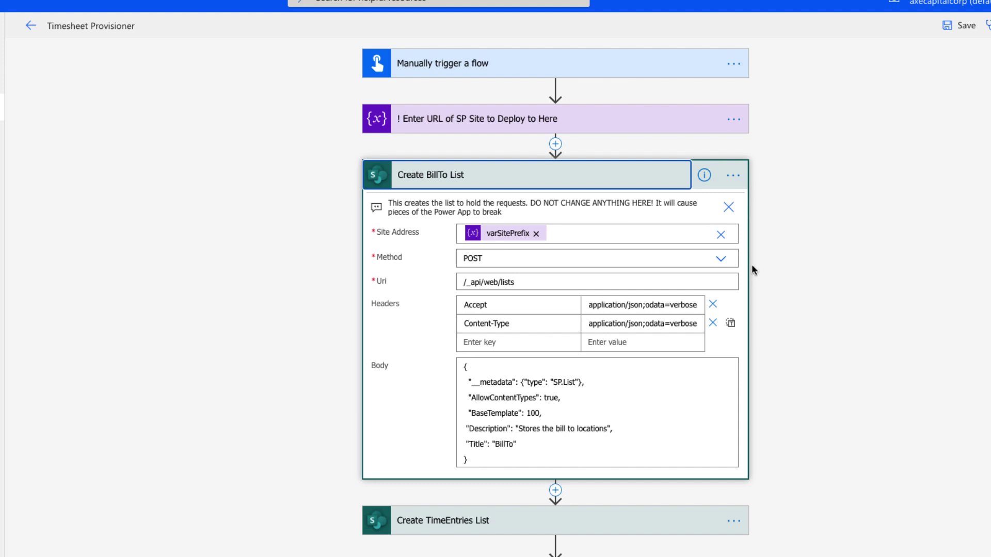
Step: Check the Create BillTo List POST method and Uri, then collapse the step
{"action": "left_click", "coordinate": [720, 261]}
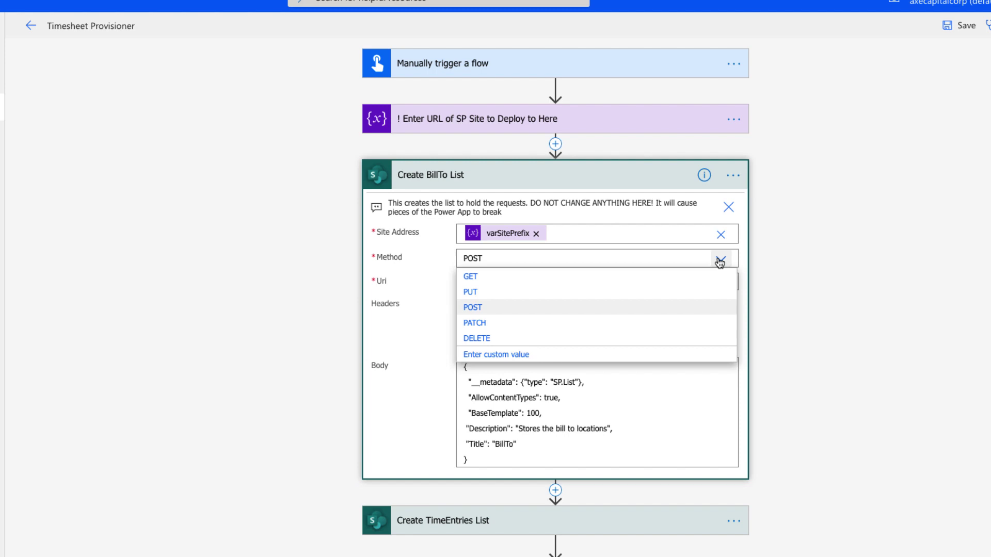
{"action": "left_click", "coordinate": [720, 263]}
{"action": "left_click", "coordinate": [539, 282]}
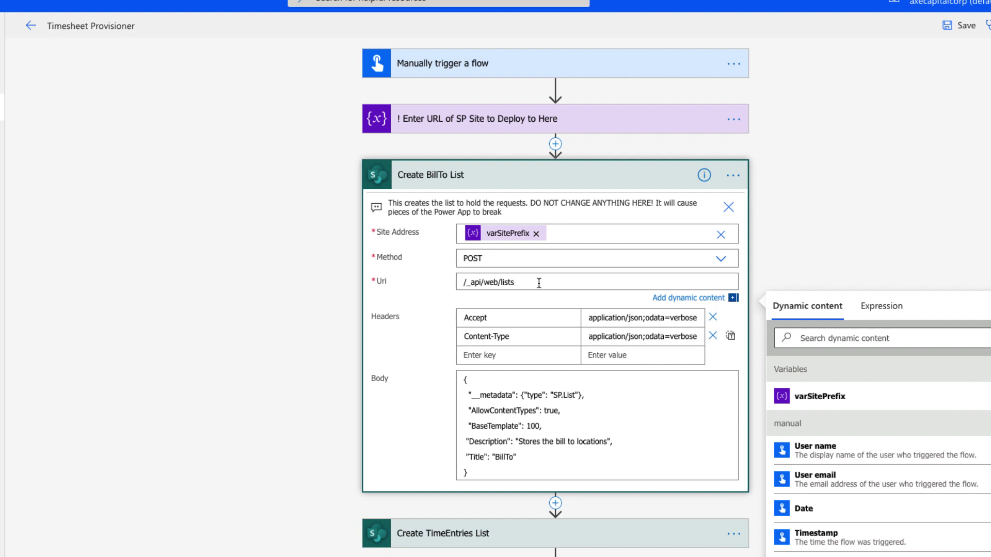
{"action": "scroll", "coordinate": [403, 292], "scroll_direction": "down", "scroll_amount": 1}
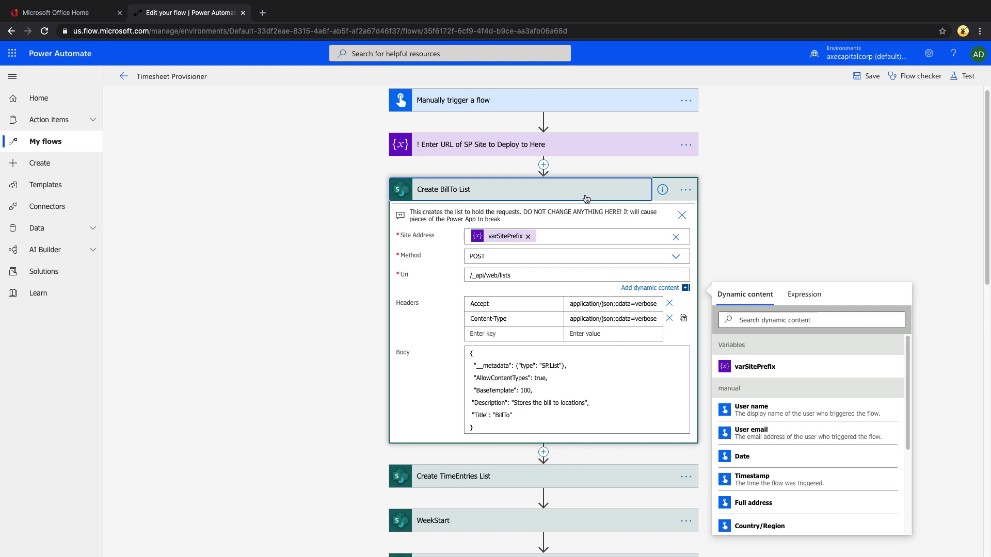
{"action": "left_click", "coordinate": [609, 178]}
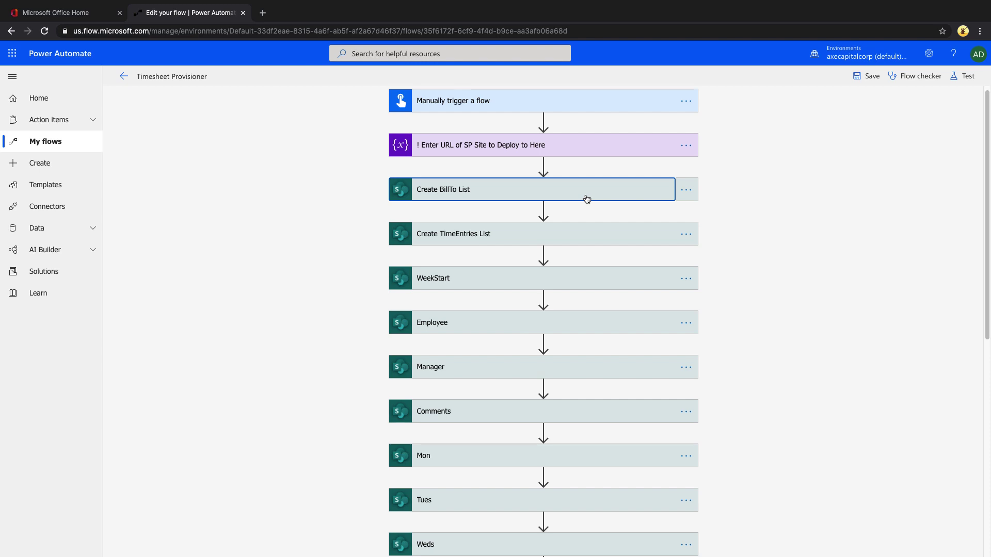
Step: Inspect the WeekStart request's Uri and its 'Week Start' body with FieldTypeKind 4
{"action": "left_click", "coordinate": [449, 281]}
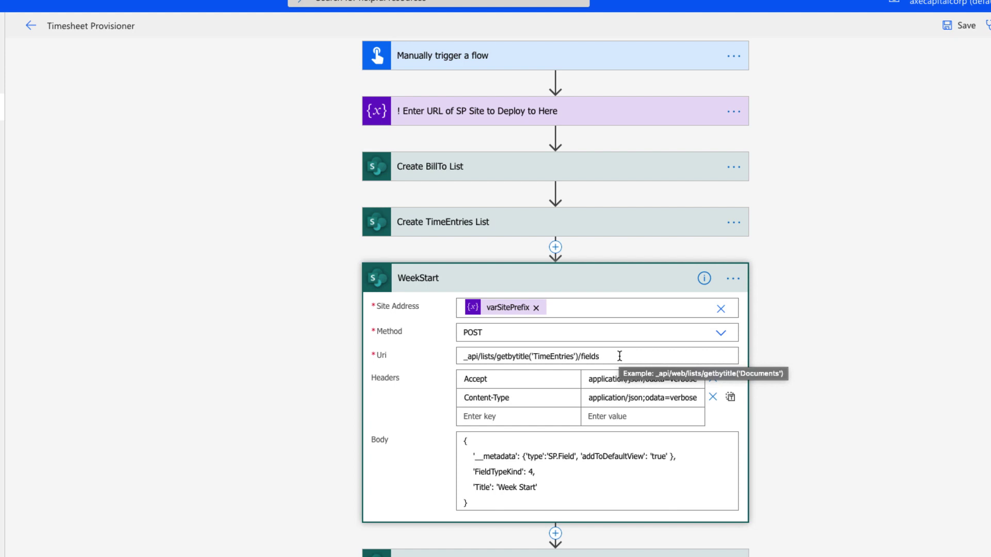
{"action": "left_click", "coordinate": [560, 355]}
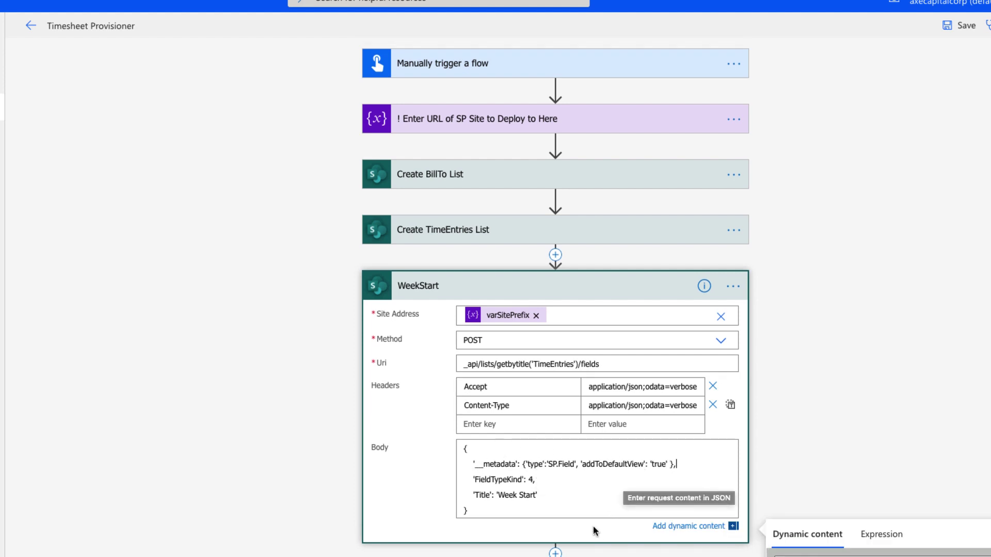
{"action": "left_click", "coordinate": [582, 480]}
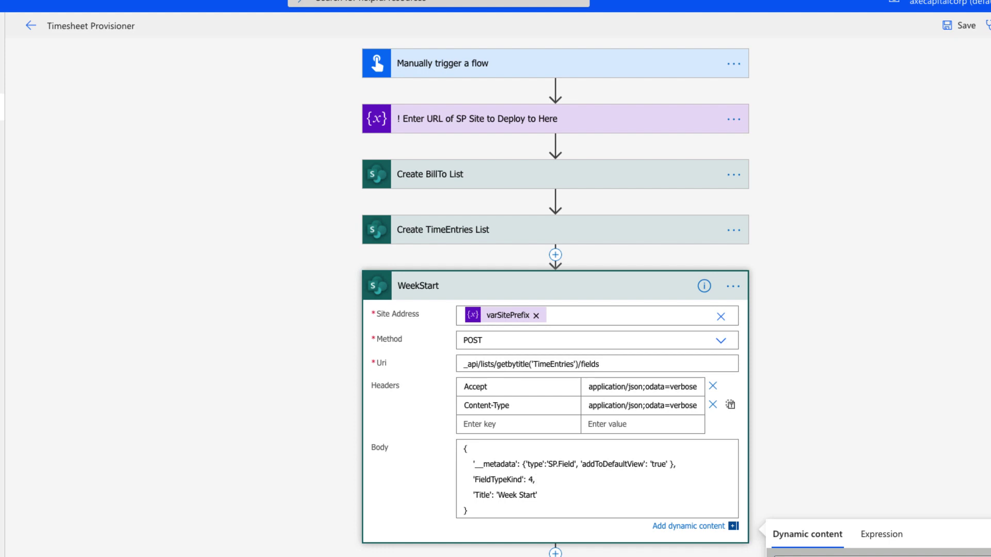
Step: Scroll through the SharePoint Siren article's column type and FieldTypeKind code table
{"action": "left_click", "coordinate": [314, 16]}
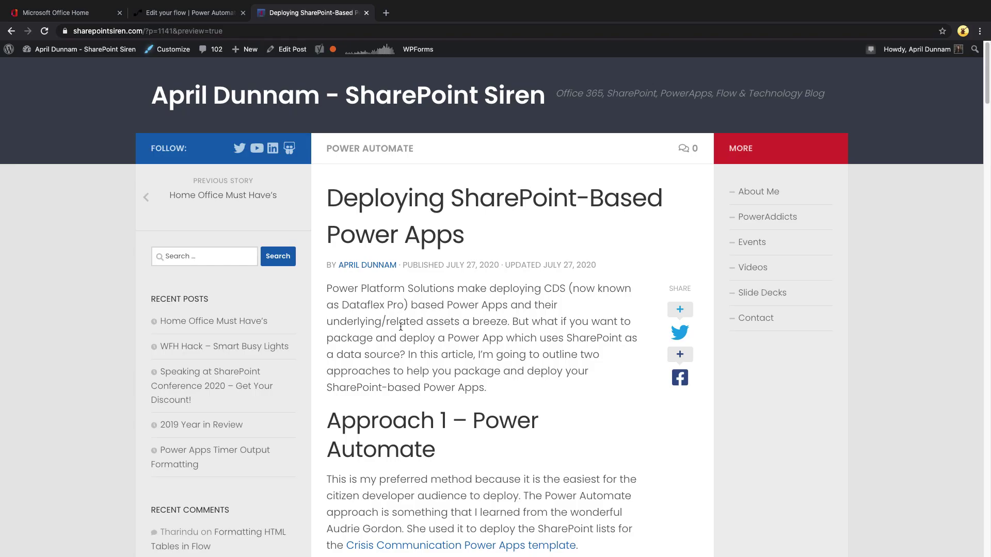
{"action": "scroll", "coordinate": [361, 369], "scroll_direction": "down", "scroll_amount": 15}
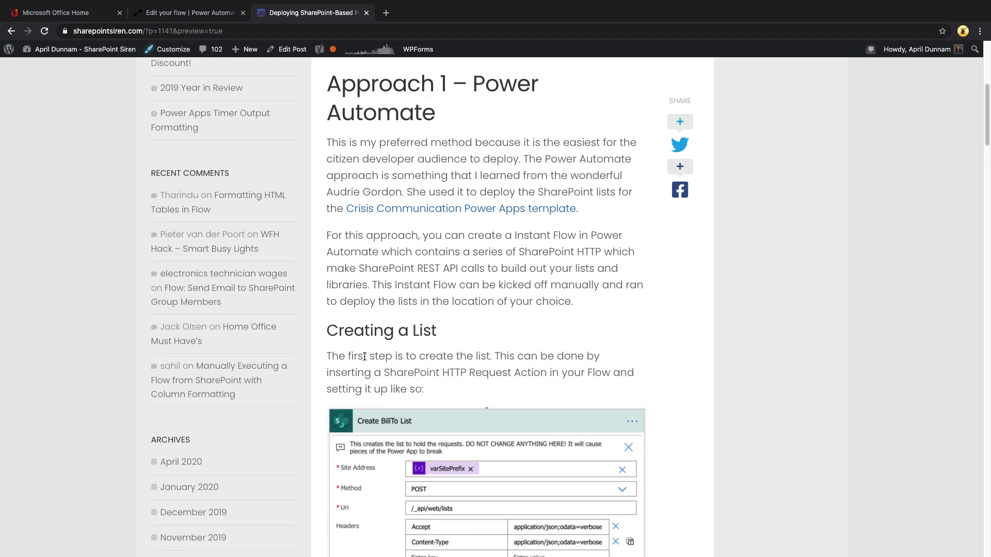
{"action": "scroll", "coordinate": [364, 358], "scroll_direction": "down", "scroll_amount": 20}
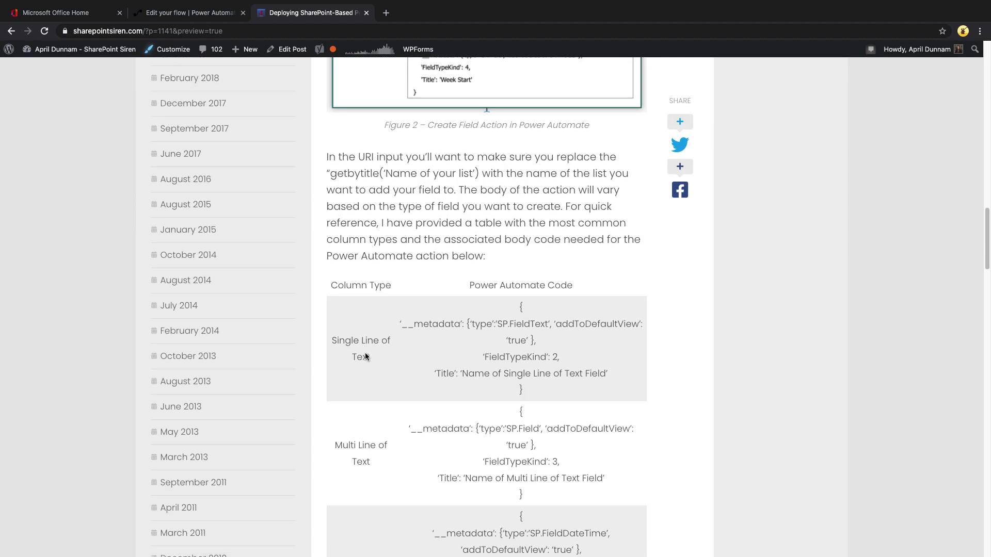
{"action": "scroll", "coordinate": [364, 352], "scroll_direction": "up", "scroll_amount": 11}
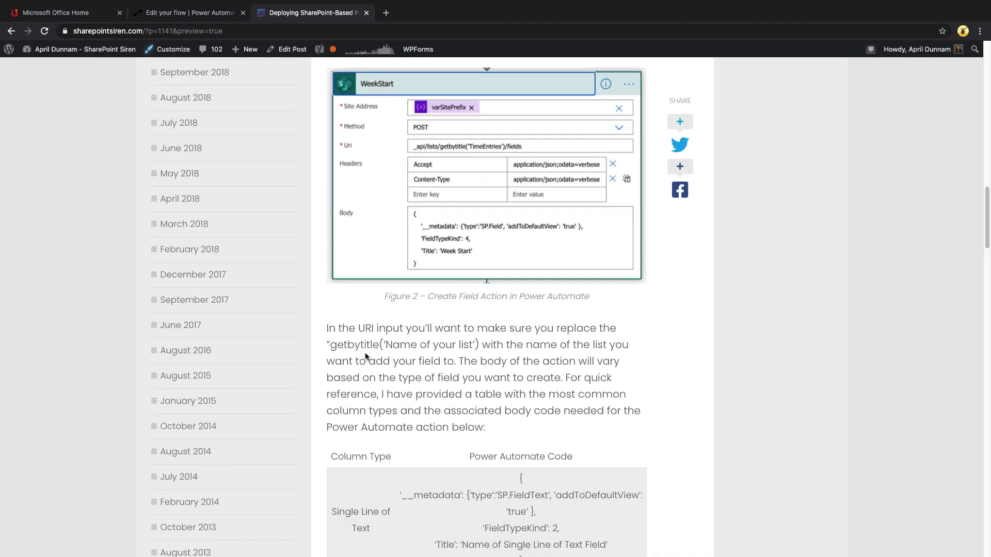
{"action": "scroll", "coordinate": [364, 352], "scroll_direction": "down", "scroll_amount": 5}
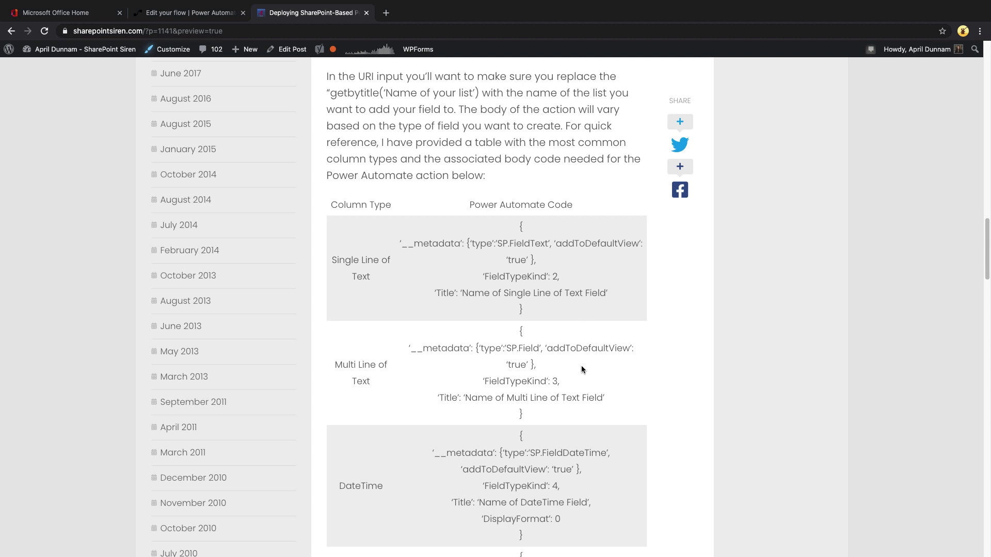
{"action": "scroll", "coordinate": [565, 413], "scroll_direction": "down", "scroll_amount": 6}
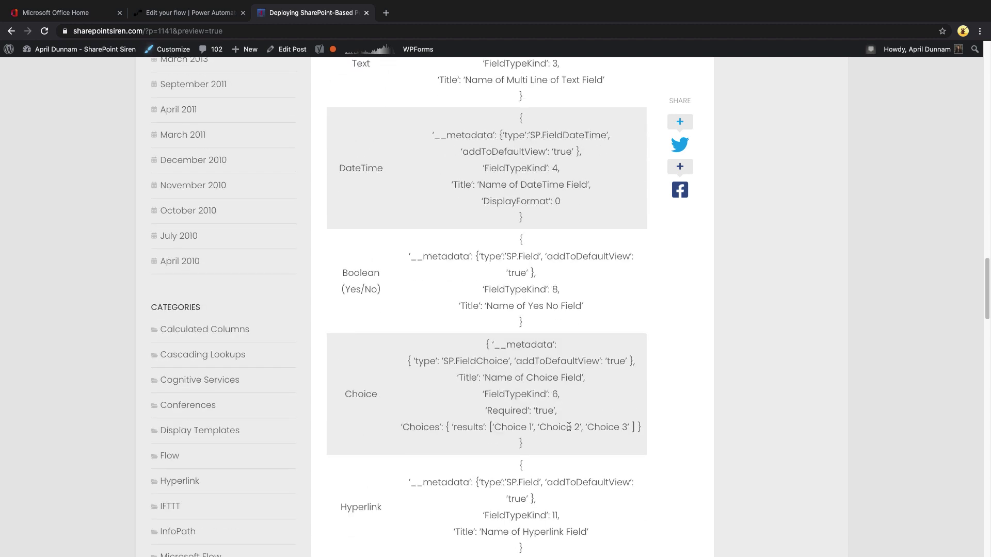
{"action": "scroll", "coordinate": [568, 426], "scroll_direction": "down", "scroll_amount": 3}
{"action": "scroll", "coordinate": [570, 430], "scroll_direction": "down", "scroll_amount": 3}
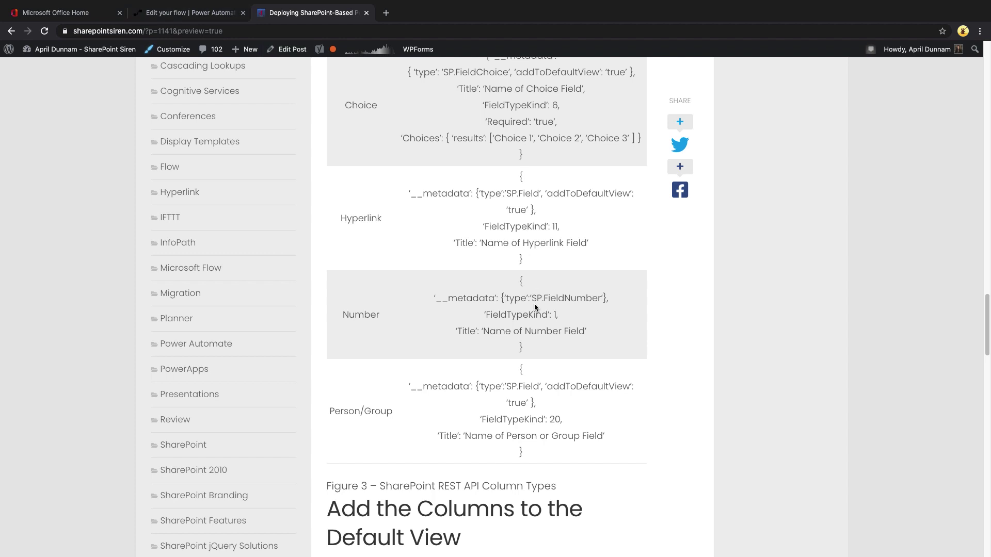
{"action": "scroll", "coordinate": [520, 418], "scroll_direction": "up", "scroll_amount": 3}
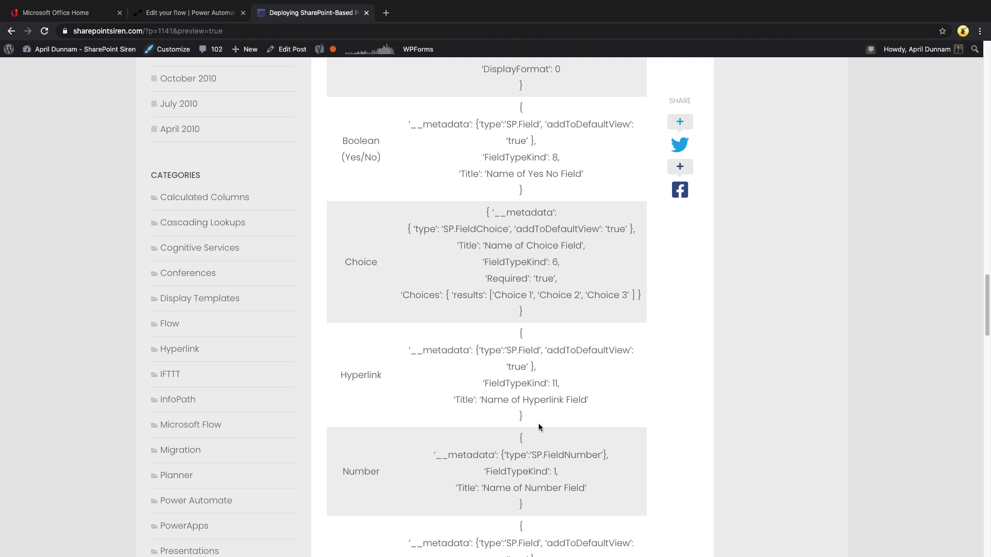
Step: Return to the Timesheet Provisioner editor and scroll down the collapsed steps
{"action": "left_click", "coordinate": [205, 13]}
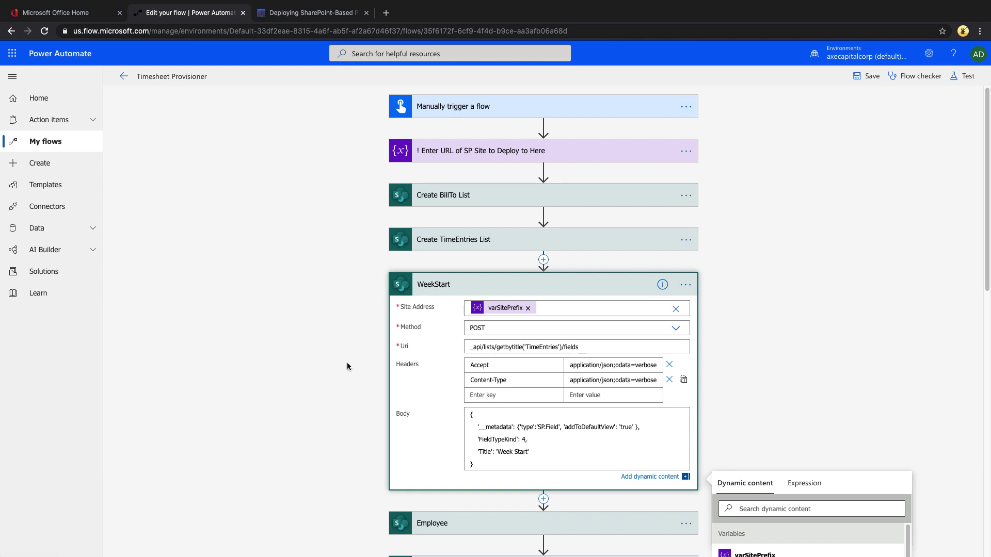
{"action": "scroll", "coordinate": [347, 363], "scroll_direction": "down", "scroll_amount": 4}
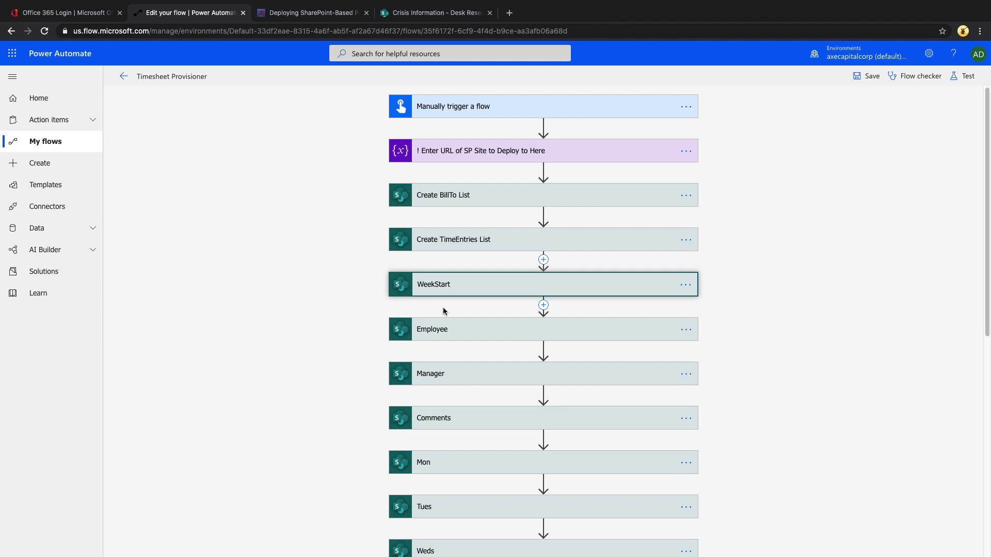
Step: Review the Desk Reservations new item form fields in SharePoint, then cancel without saving
{"action": "left_click", "coordinate": [426, 13]}
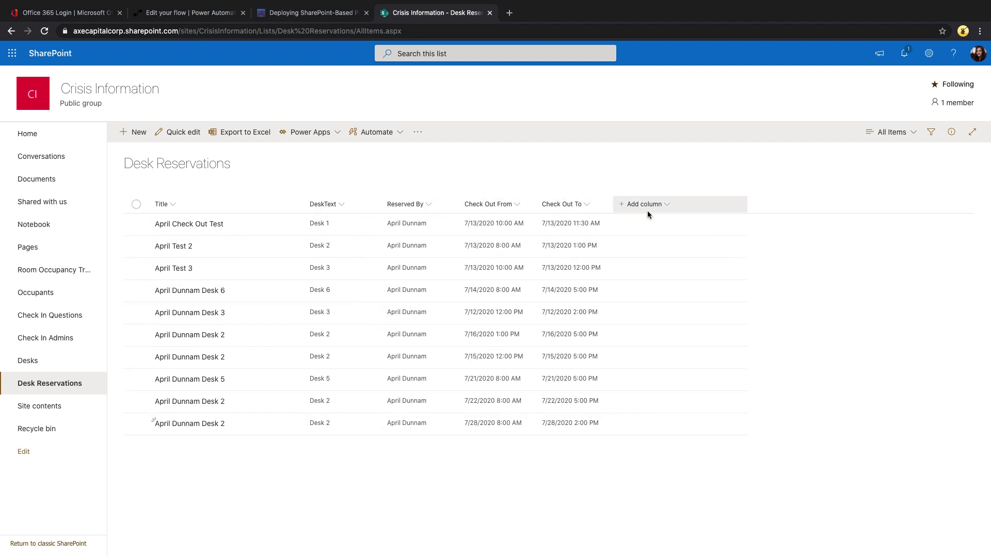
{"action": "left_click", "coordinate": [125, 134]}
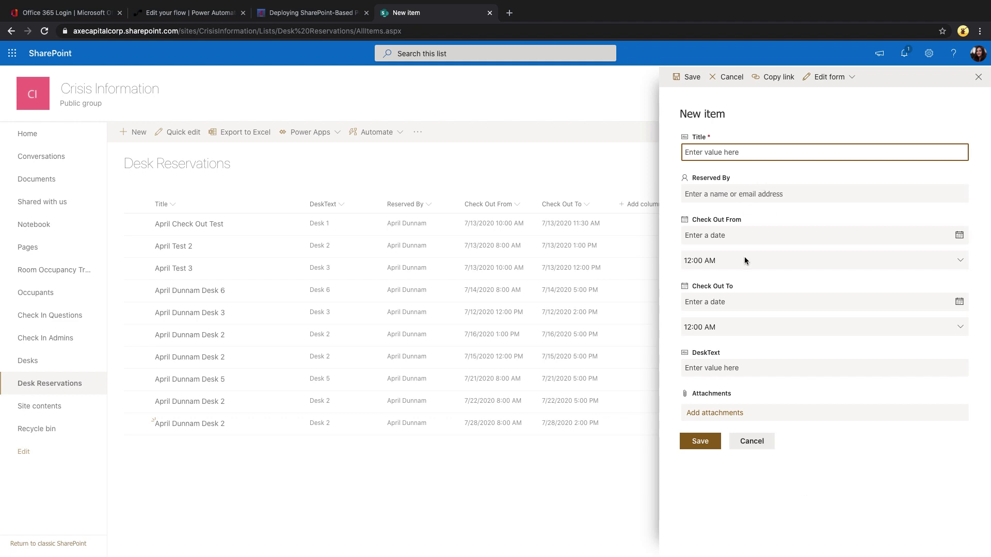
{"action": "left_click", "coordinate": [759, 438]}
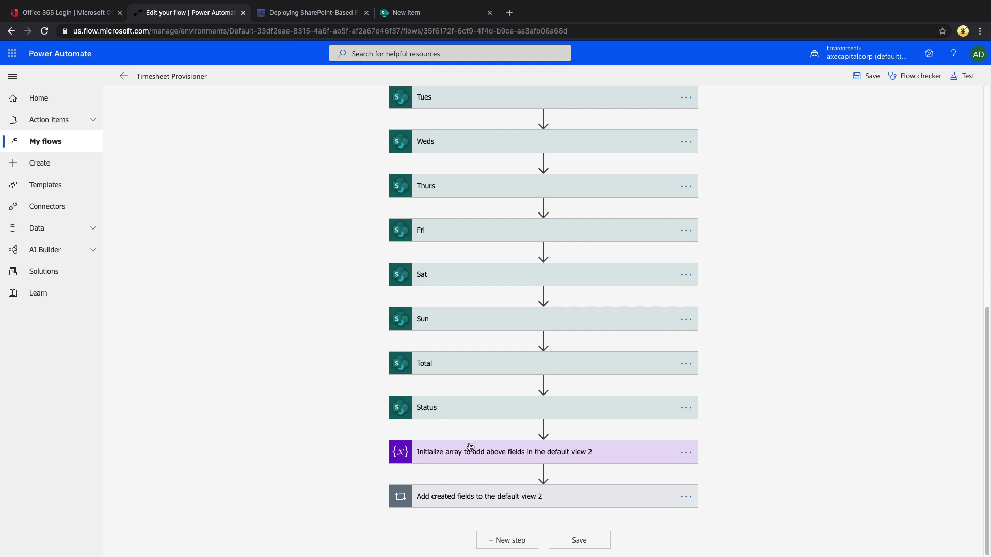
Step: Scroll the flow to the Initialize array step listing ReservationsFieldNames Mon through Status
{"action": "scroll", "coordinate": [296, 321], "scroll_direction": "down", "scroll_amount": 5}
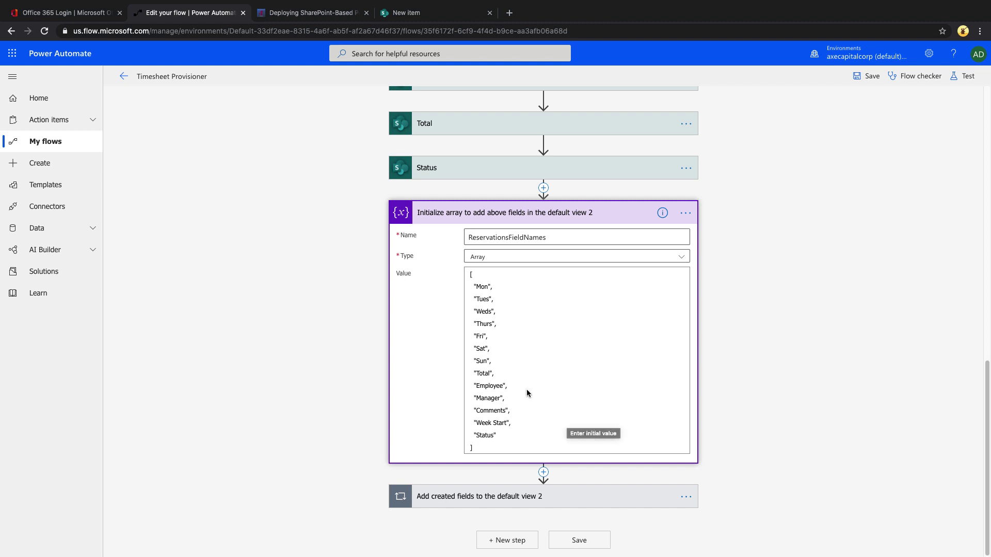
{"action": "scroll", "coordinate": [361, 330], "scroll_direction": "up", "scroll_amount": 3}
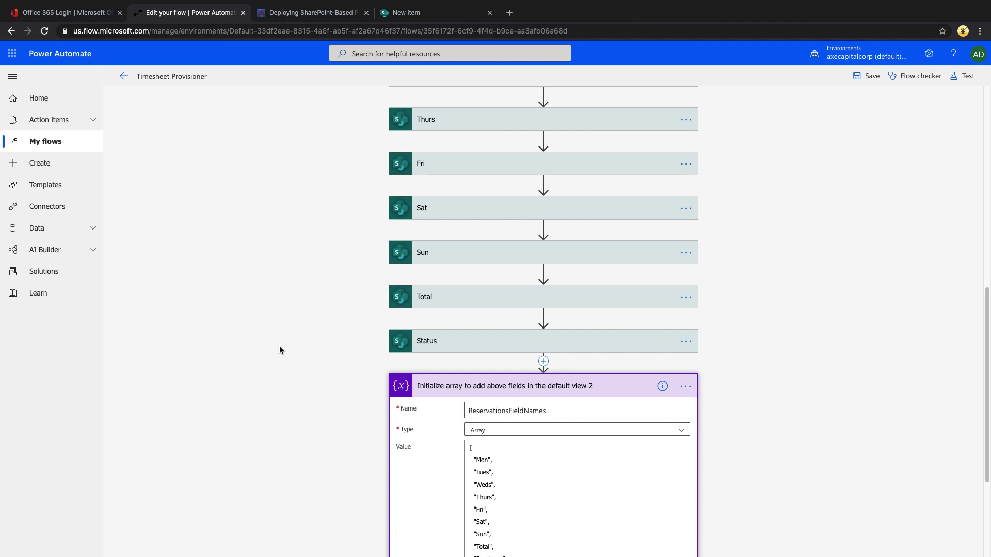
{"action": "scroll", "coordinate": [320, 330], "scroll_direction": "down", "scroll_amount": 3}
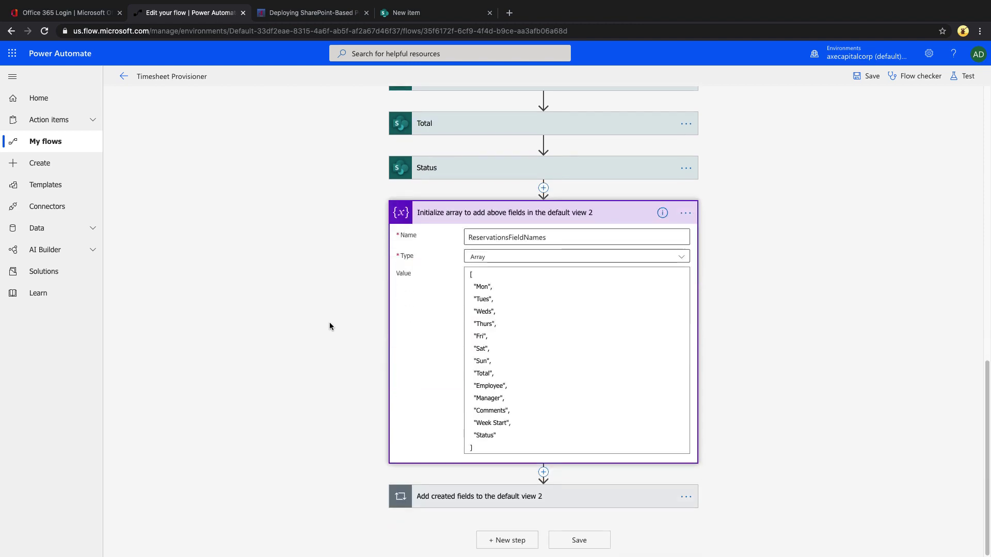
Step: Expand the 'Add created fields to the default view 2' loop and inspect its ReservationsFieldNames input
{"action": "left_click", "coordinate": [518, 503]}
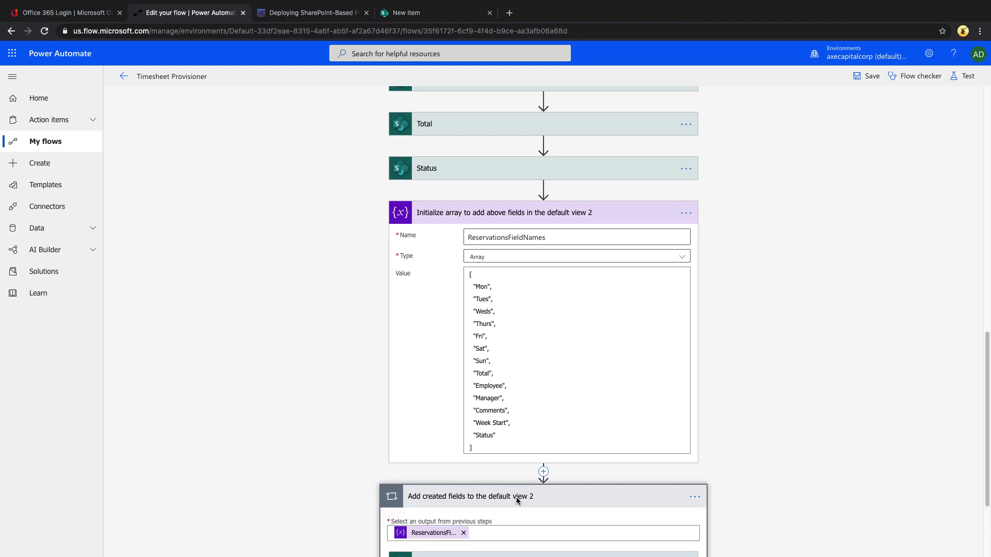
{"action": "scroll", "coordinate": [312, 361], "scroll_direction": "down", "scroll_amount": 2}
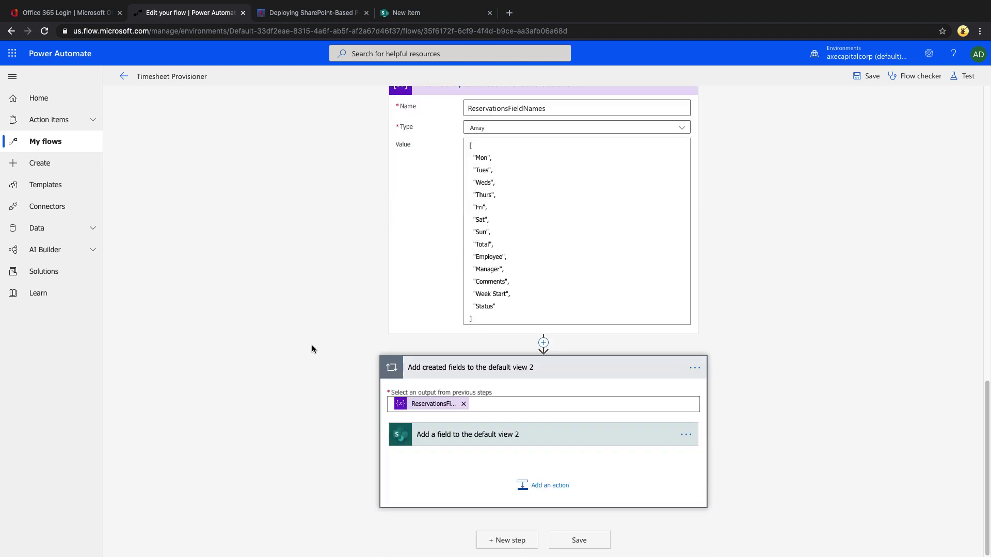
{"action": "left_click", "coordinate": [487, 410]}
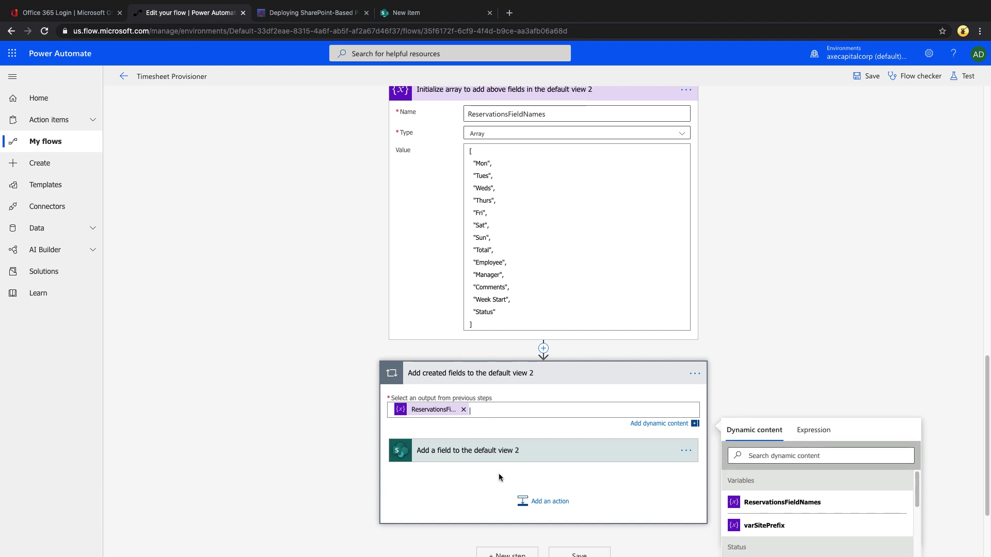
Step: Expand 'Add a field to the default view 2' and inspect its AddViewField request Uri for each item
{"action": "left_click", "coordinate": [494, 450]}
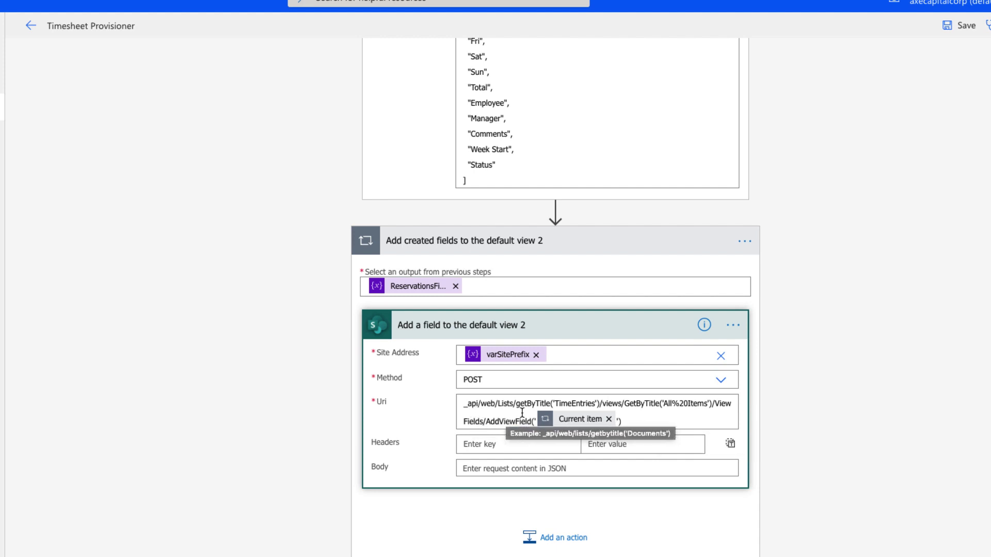
{"action": "left_click", "coordinate": [576, 403]}
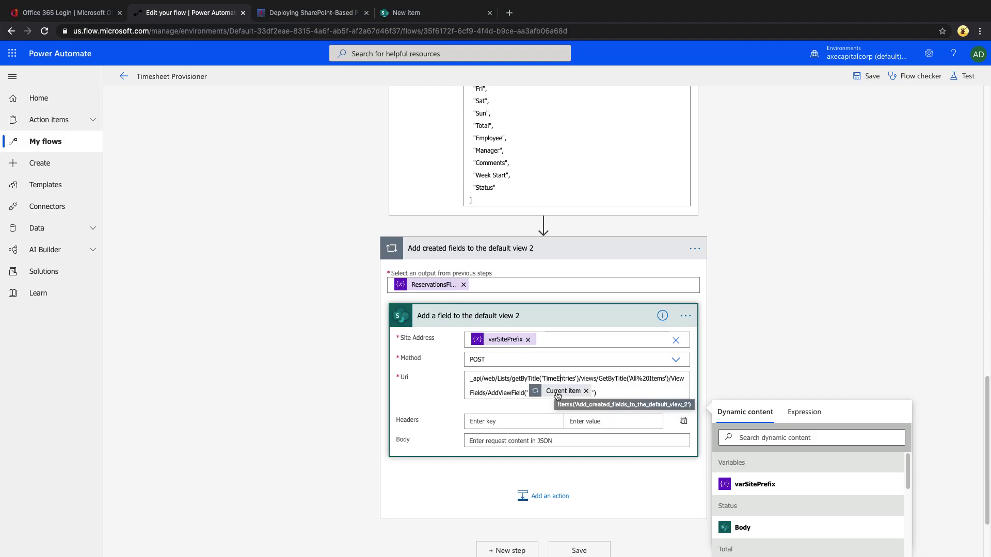
{"action": "scroll", "coordinate": [487, 176], "scroll_direction": "up", "scroll_amount": 3}
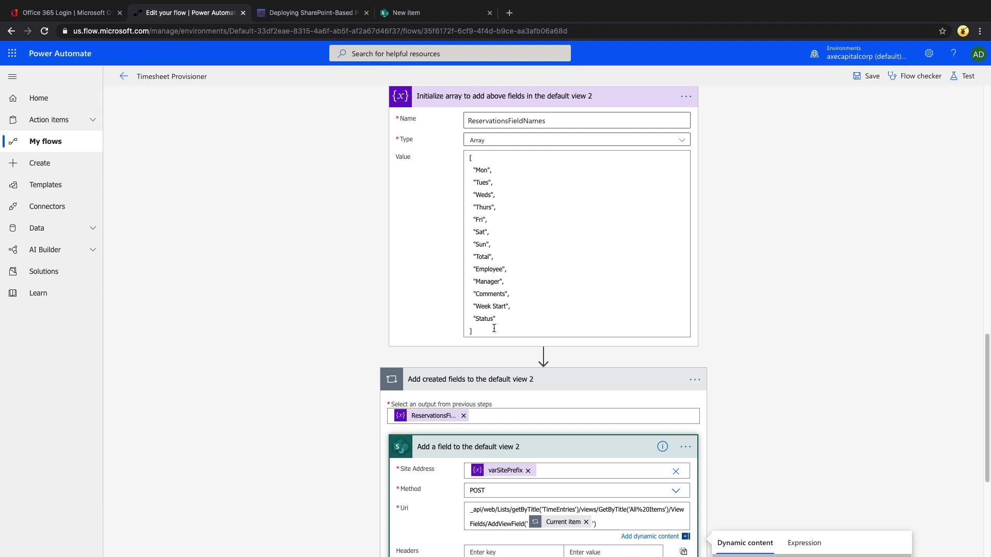
{"action": "scroll", "coordinate": [563, 451], "scroll_direction": "down", "scroll_amount": 3}
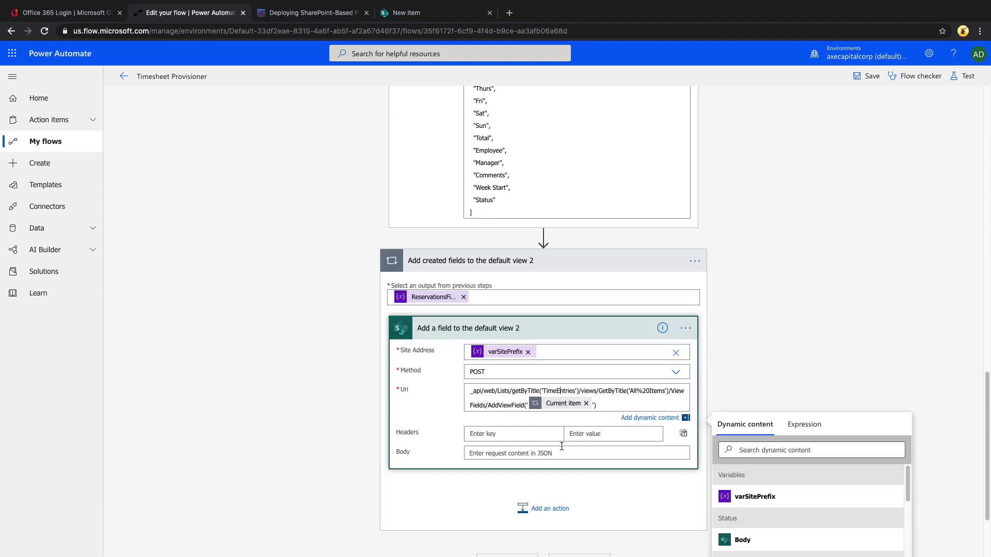
{"action": "scroll", "coordinate": [543, 439], "scroll_direction": "up", "scroll_amount": 6}
{"action": "scroll", "coordinate": [531, 428], "scroll_direction": "down", "scroll_amount": 8}
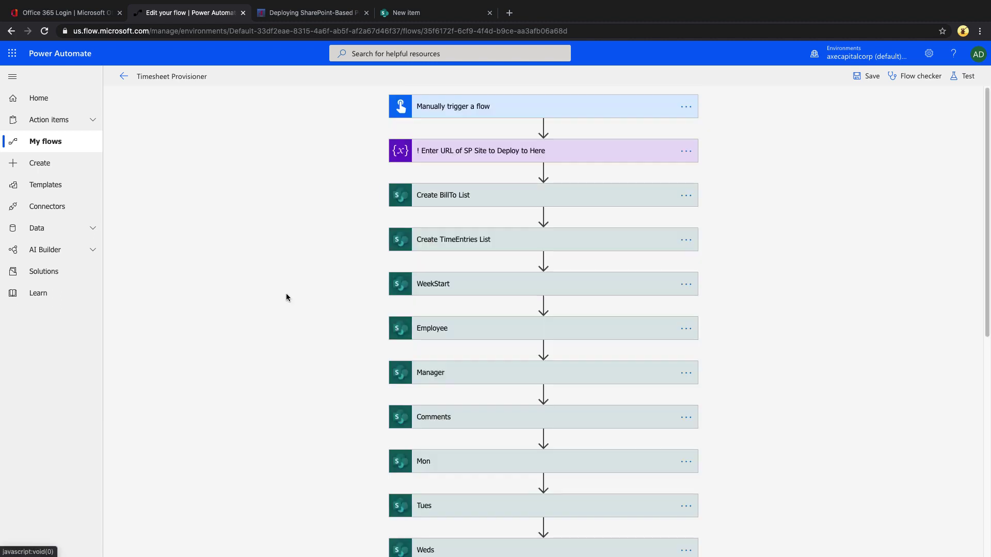